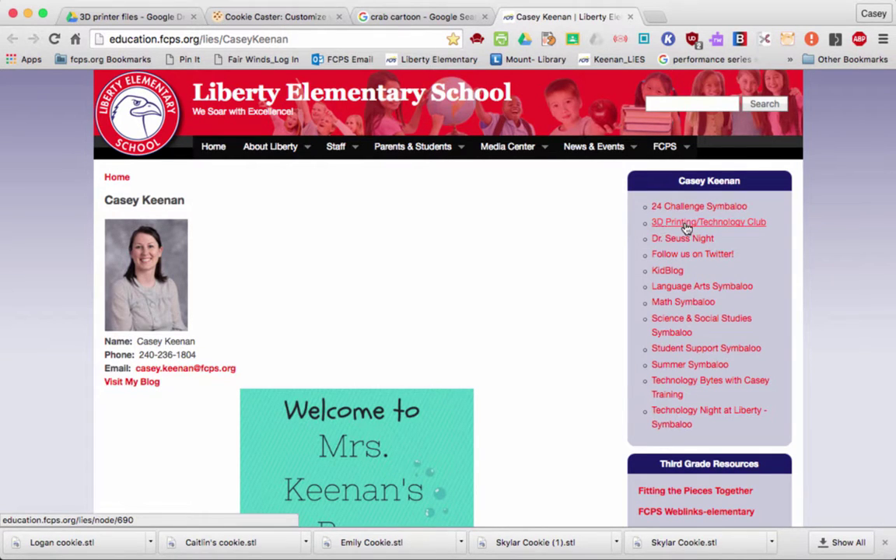
# Step: Open the 3D Printing/Technology Club page and scroll down to its Symbaloo tile board
pyautogui.click(686, 227)
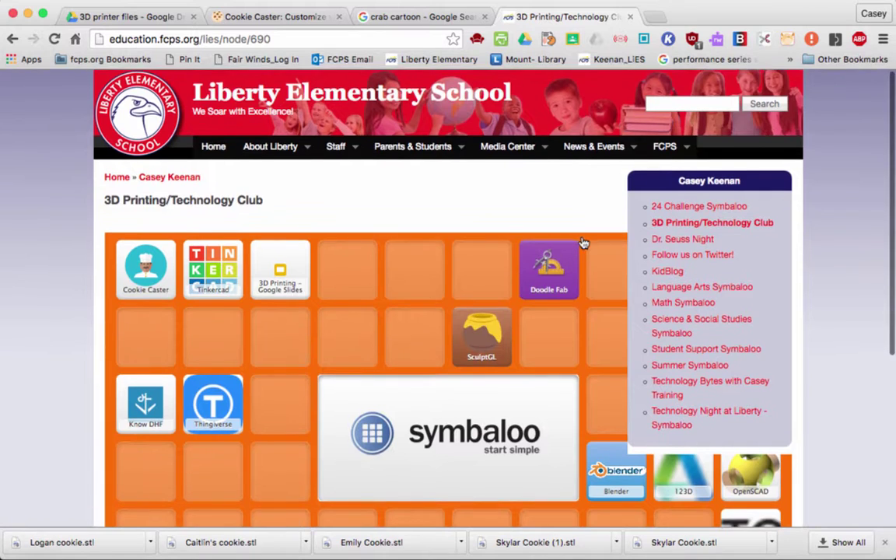
pyautogui.scroll(-3, 579, 244)
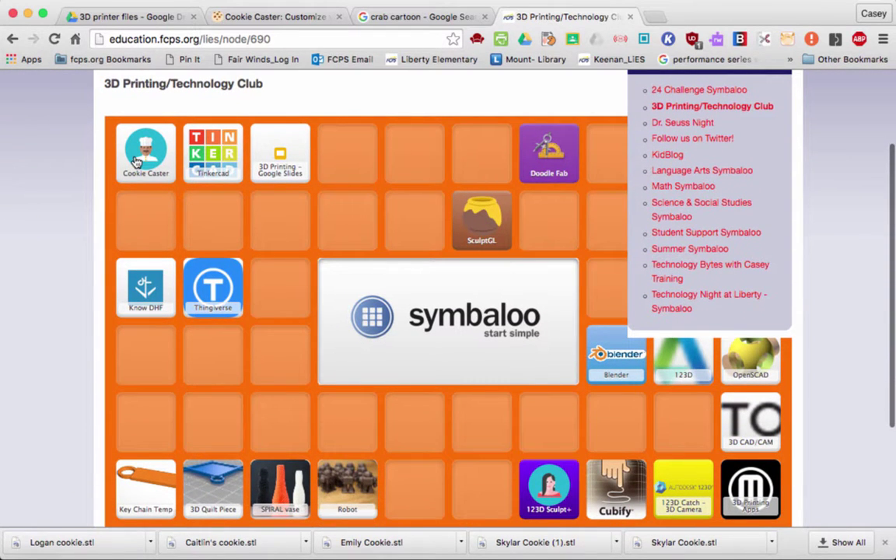
# Step: Switch to Cookie Caster and scroll down to the drawing canvas with the 'Howdy!' tutorial prompt
pyautogui.click(282, 22)
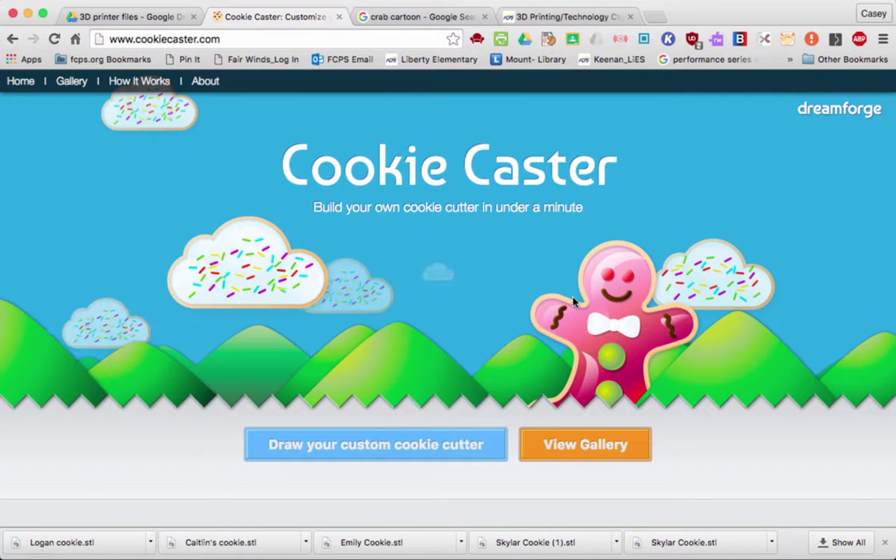
pyautogui.scroll(-4, 541, 370)
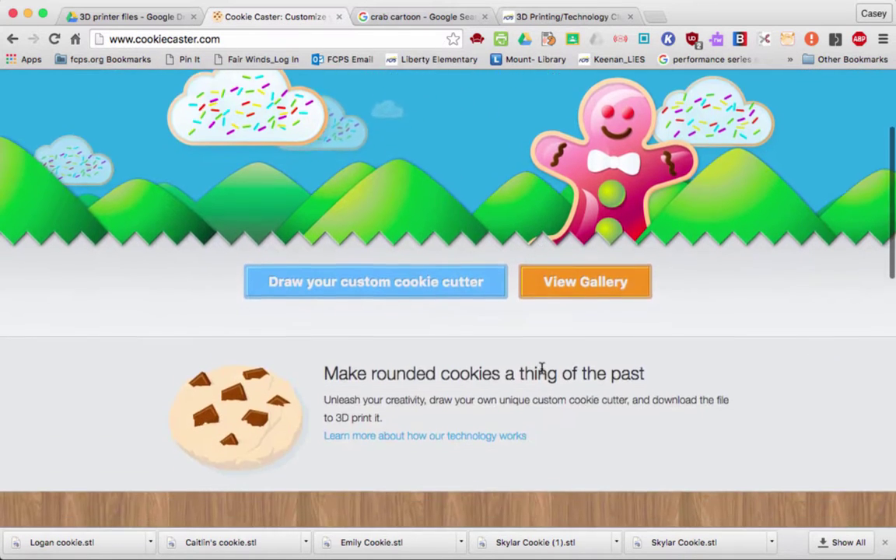
pyautogui.scroll(-10, 541, 370)
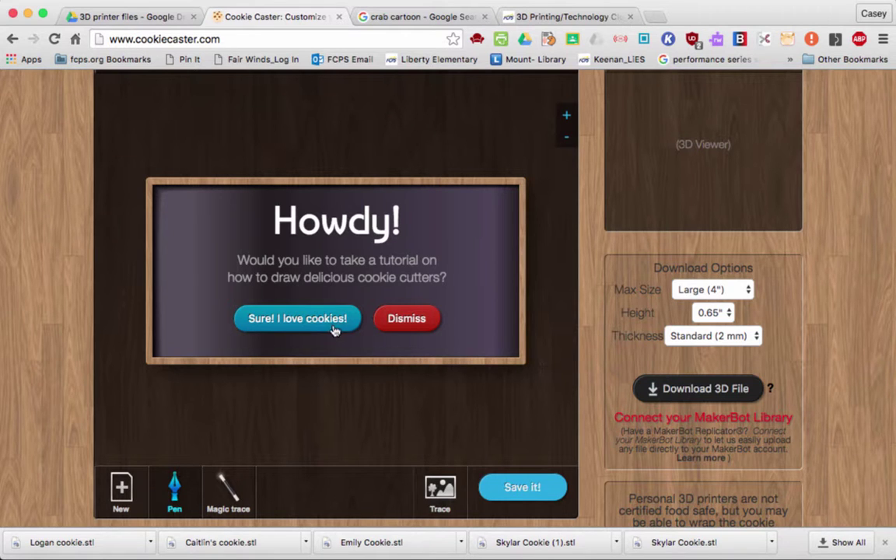
# Step: Start the tutorial and draw a closed outline through the six sample anchor points
pyautogui.click(293, 320)
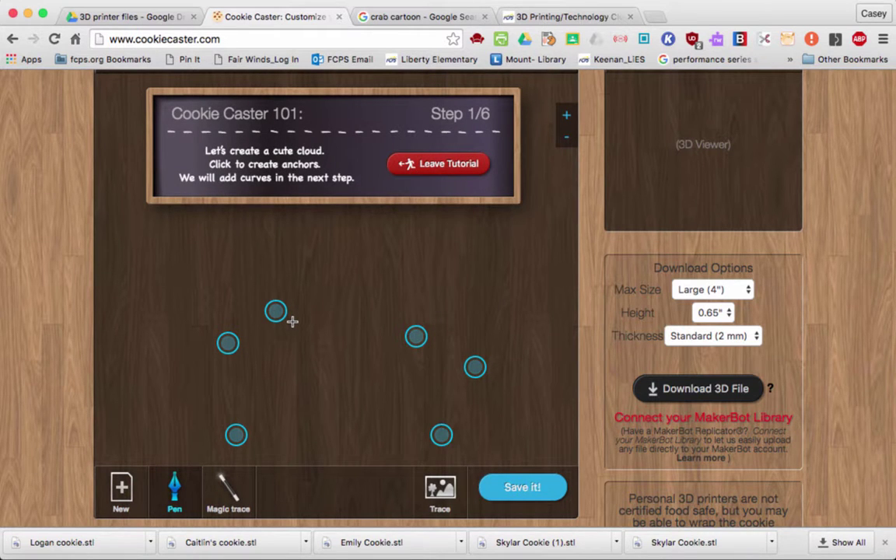
pyautogui.click(237, 433)
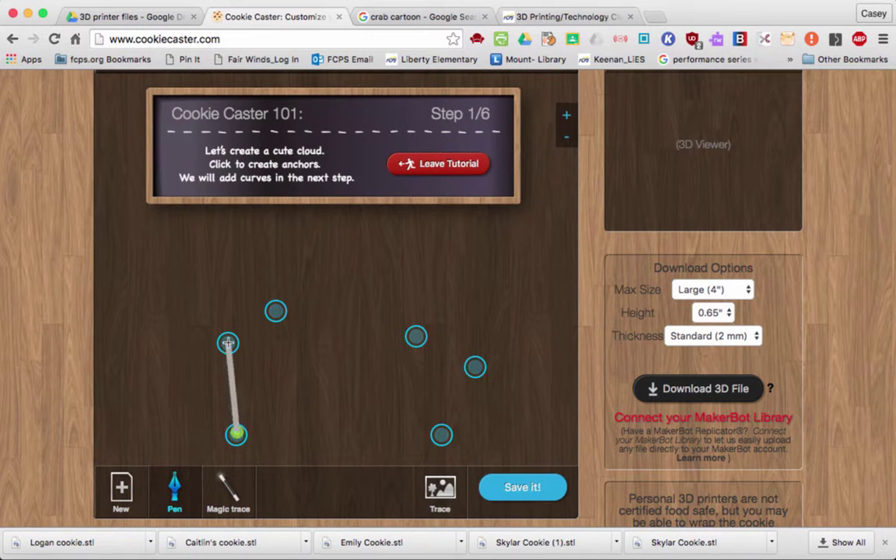
pyautogui.click(227, 343)
pyautogui.click(276, 311)
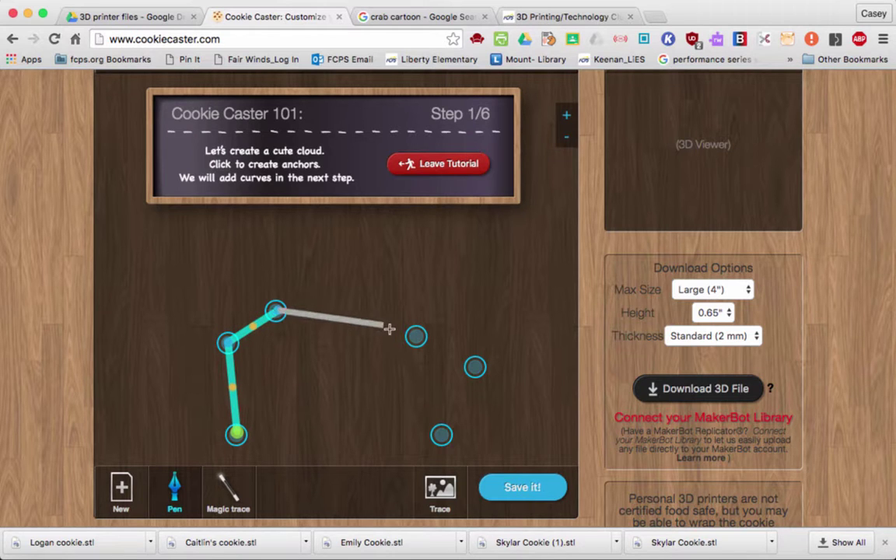
pyautogui.click(416, 336)
pyautogui.click(474, 366)
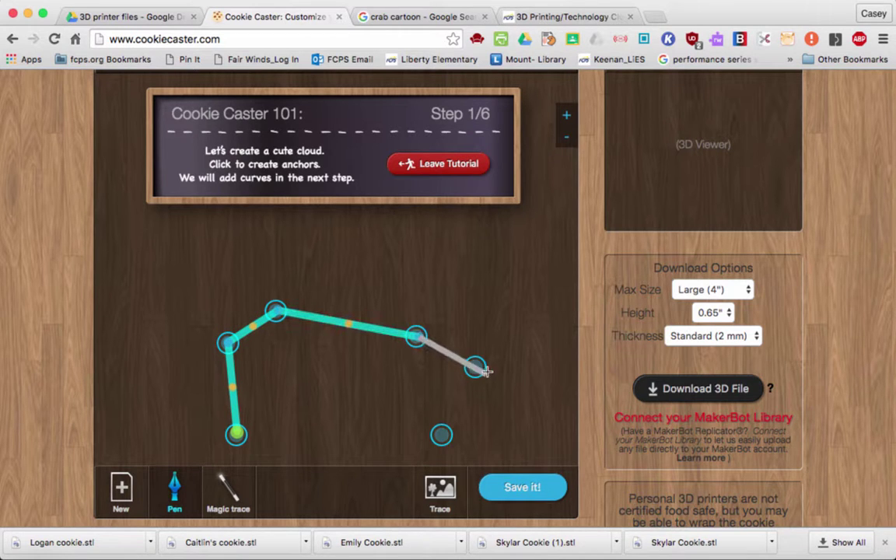
pyautogui.click(441, 434)
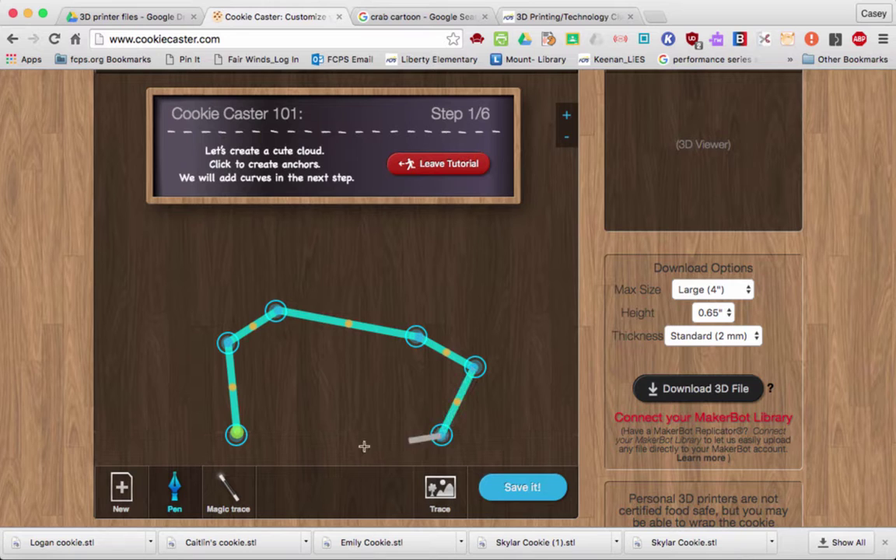
pyautogui.click(237, 434)
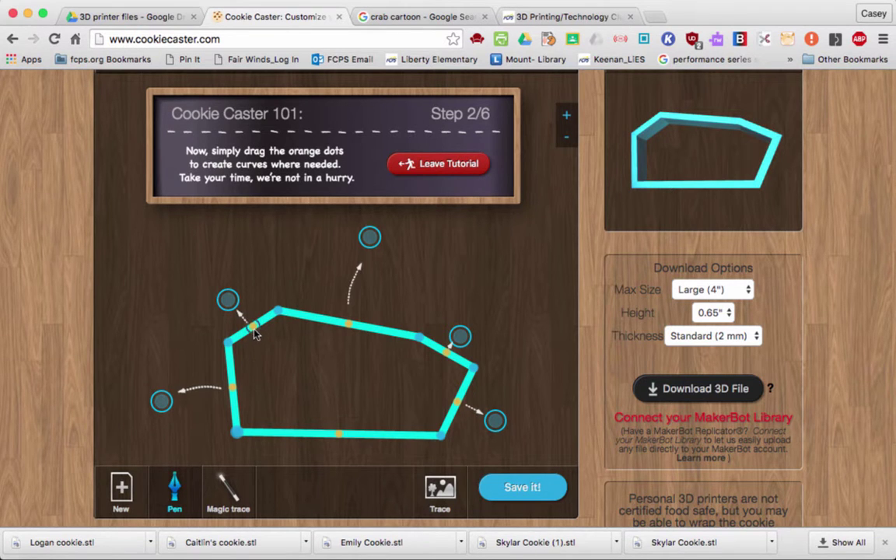
# Step: Drag the outline's midpoints to round its top, sides and lower-right edge into a cloud
pyautogui.moveTo(255, 329); pyautogui.dragTo(227, 300)
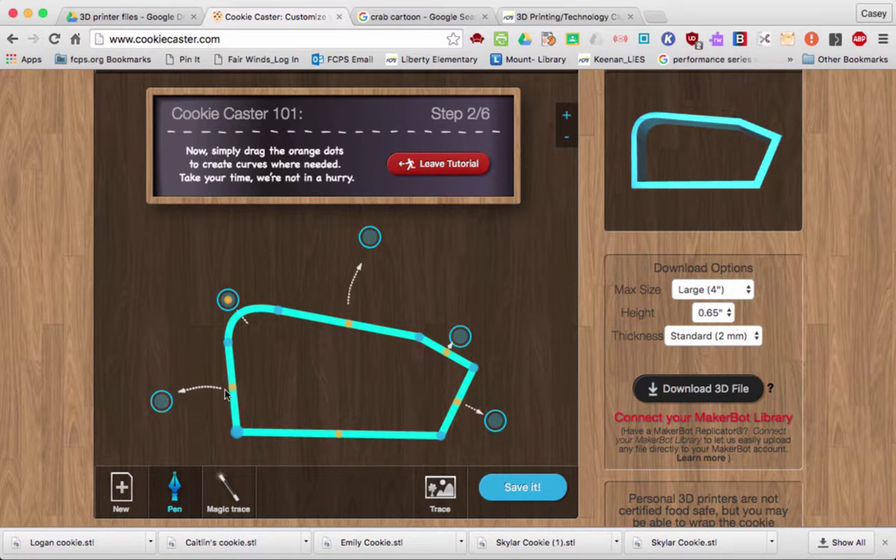
pyautogui.moveTo(225, 395); pyautogui.dragTo(161, 401)
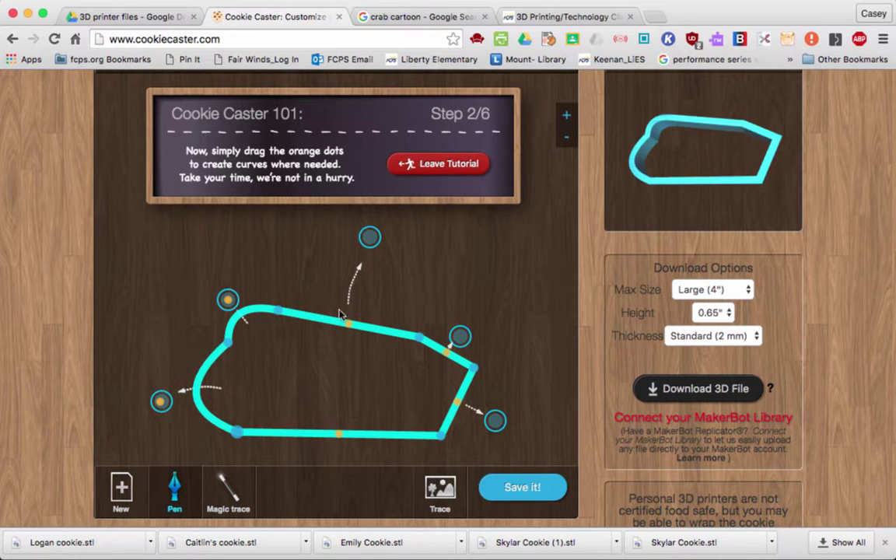
pyautogui.moveTo(351, 331); pyautogui.dragTo(372, 241)
pyautogui.moveTo(446, 351); pyautogui.dragTo(461, 338)
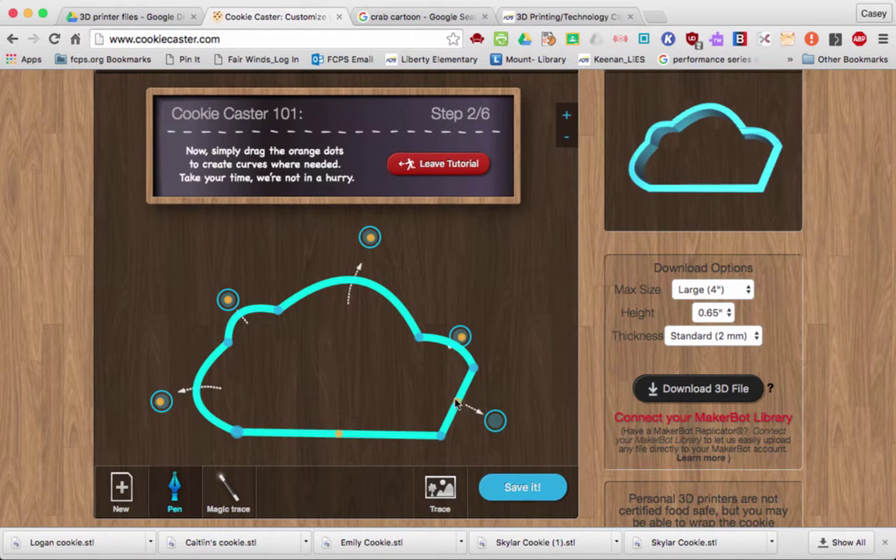
pyautogui.moveTo(458, 402); pyautogui.dragTo(495, 421)
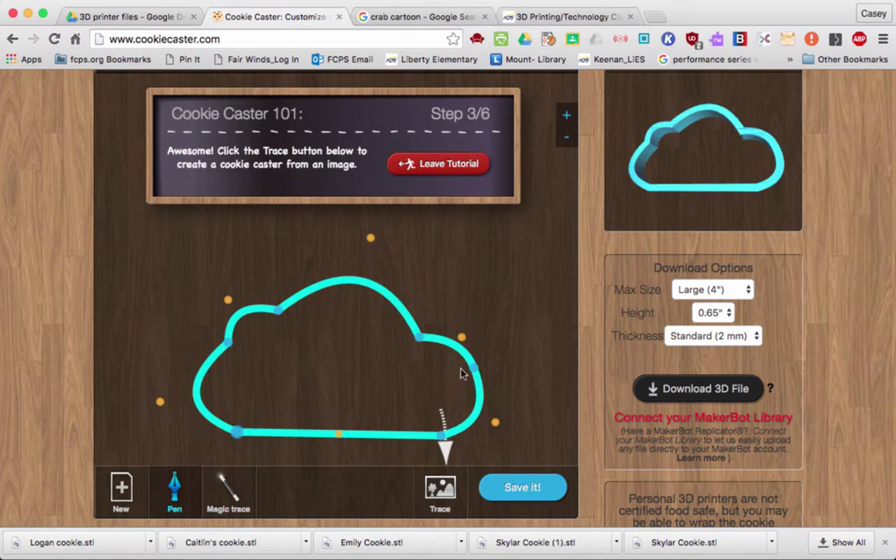
# Step: Load the sample gingerbread picture and Magic-trace the gingerbread man into a cutter outline
pyautogui.click(438, 495)
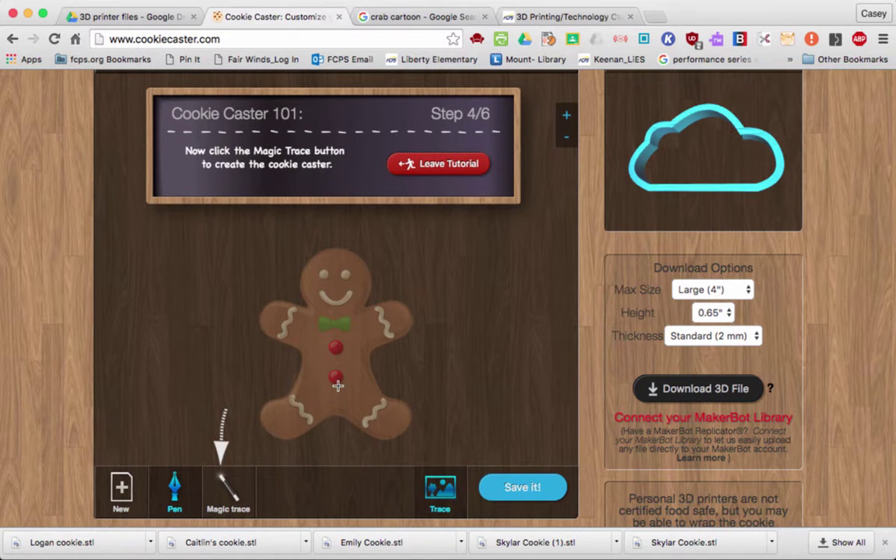
pyautogui.click(228, 501)
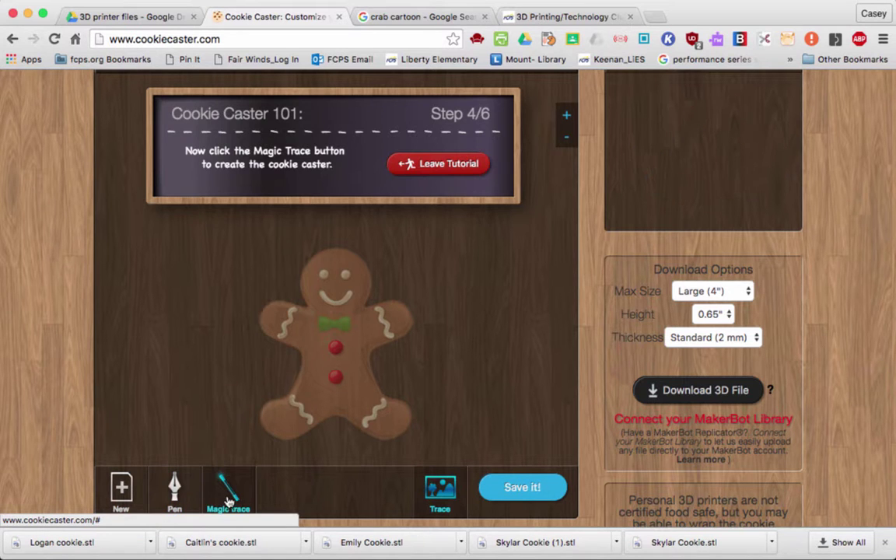
pyautogui.click(333, 336)
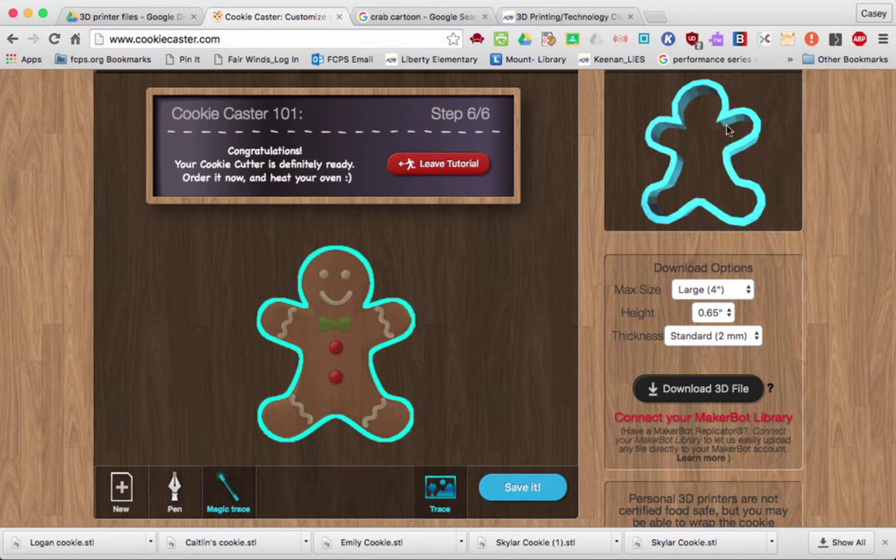
# Step: Leave the tutorial and draw a closed eight-point outline on the empty canvas
pyautogui.click(457, 166)
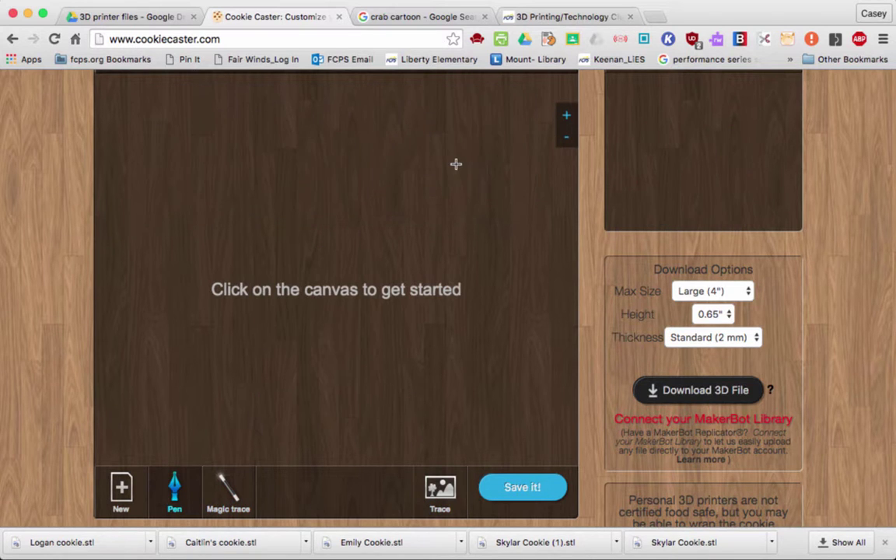
pyautogui.click(265, 324)
pyautogui.click(212, 321)
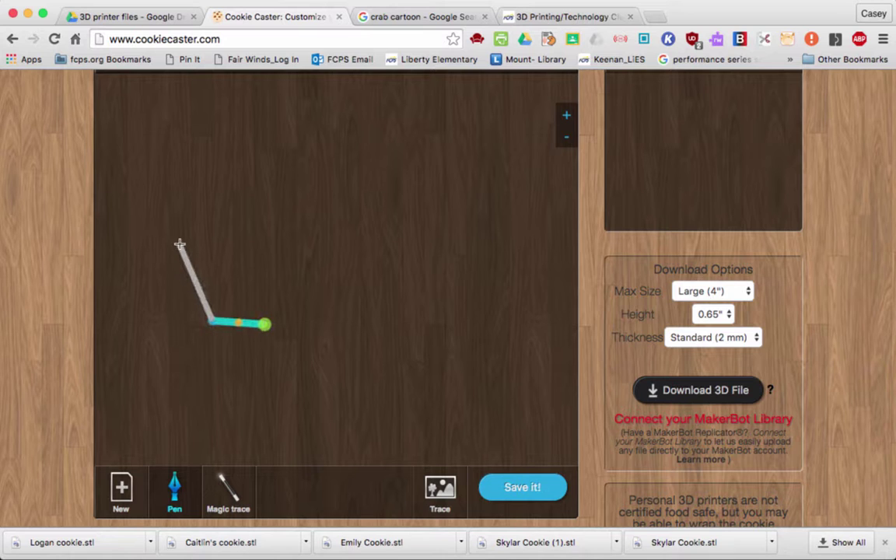
pyautogui.click(180, 245)
pyautogui.click(216, 188)
pyautogui.click(319, 160)
pyautogui.click(408, 197)
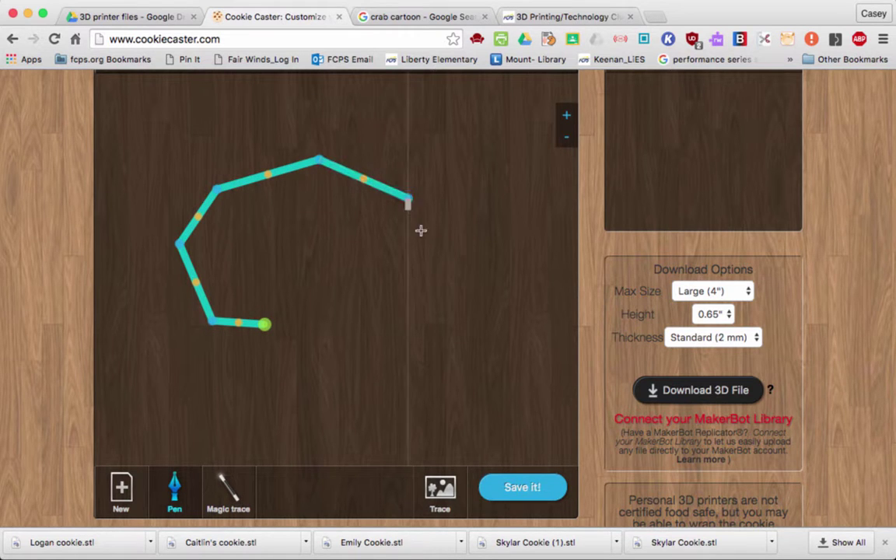
pyautogui.click(439, 252)
pyautogui.click(410, 325)
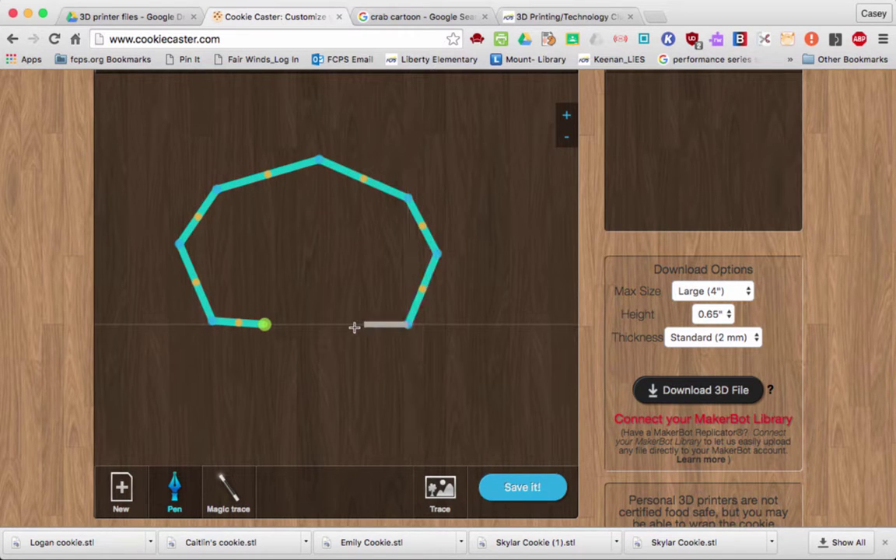
pyautogui.click(264, 324)
# Step: Dip the bottom edge down, bulge both top edges up, then clear the canvas with New
pyautogui.moveTo(304, 326); pyautogui.dragTo(306, 381)
pyautogui.moveTo(362, 181); pyautogui.dragTo(404, 109)
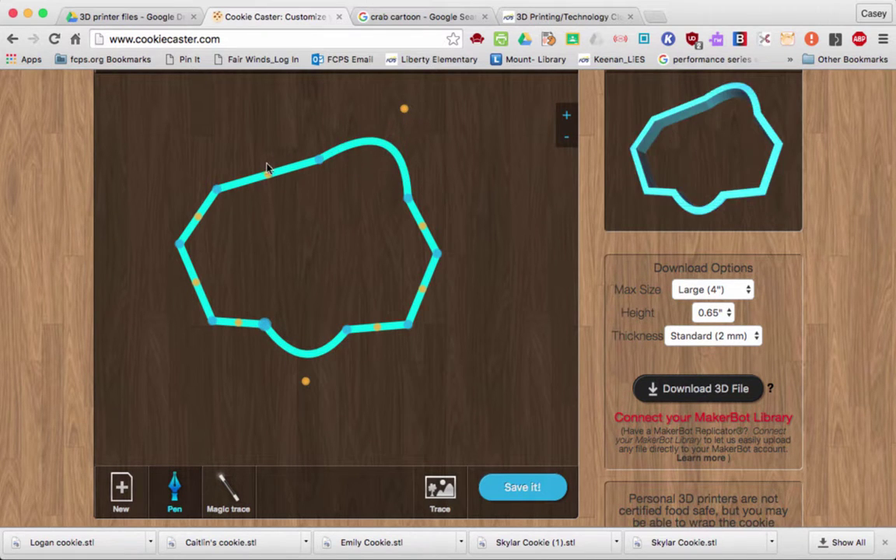
pyautogui.moveTo(266, 174); pyautogui.dragTo(217, 113)
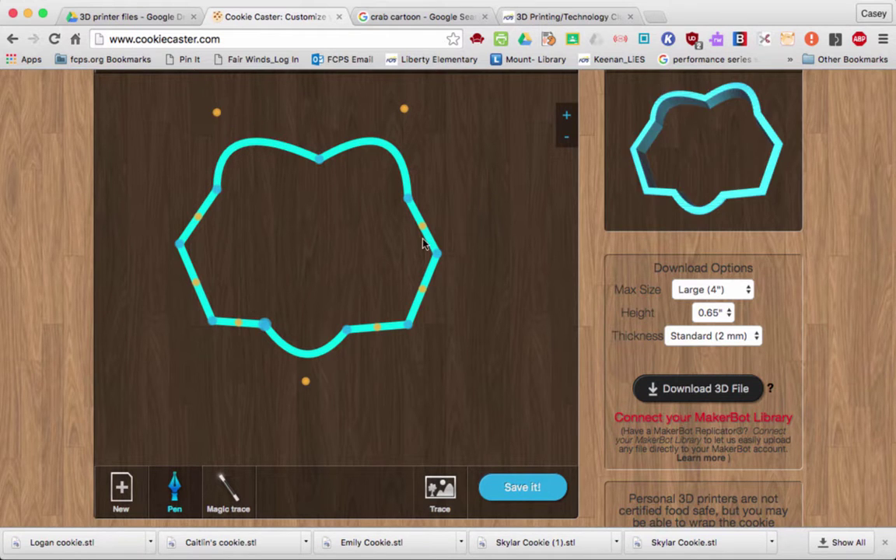
pyautogui.click(122, 490)
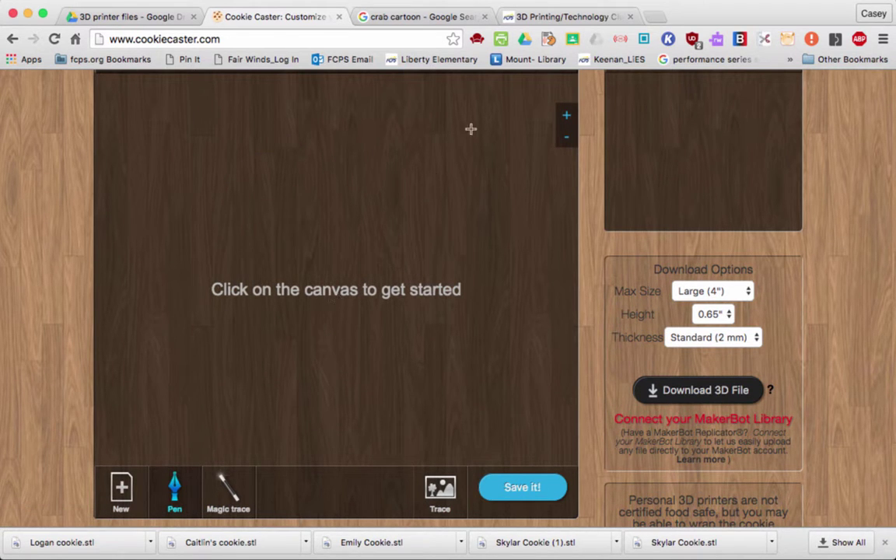
pyautogui.click(420, 17)
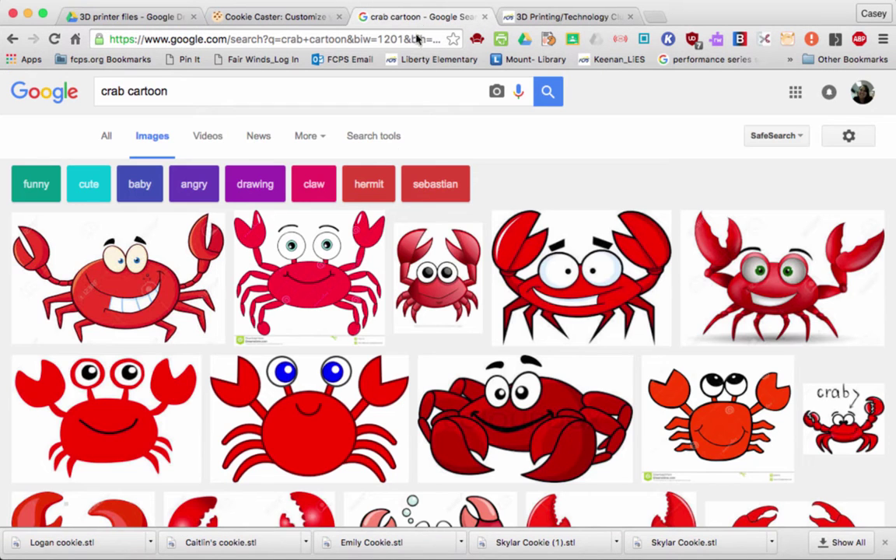
# Step: Save the large red cartoon crab image to the Desktop as Crab.jpg
pyautogui.click(119, 416)
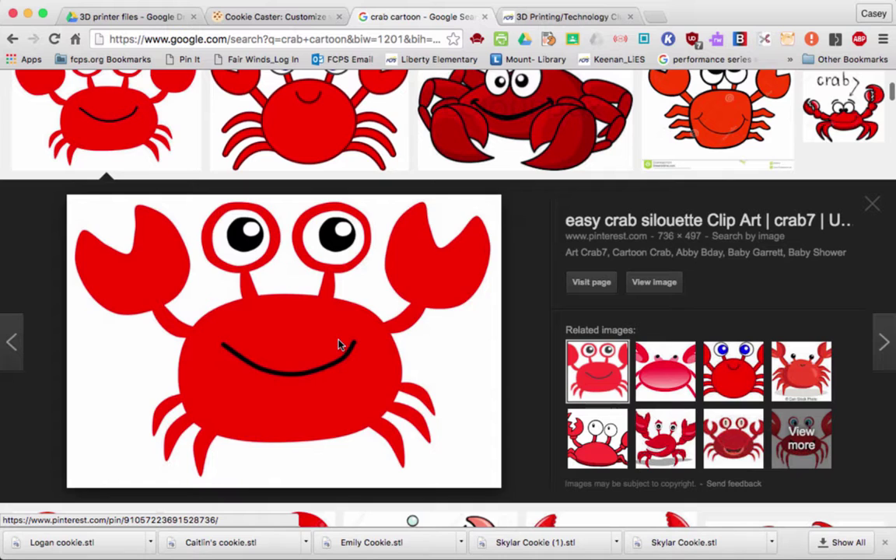
pyautogui.rightClick(338, 346)
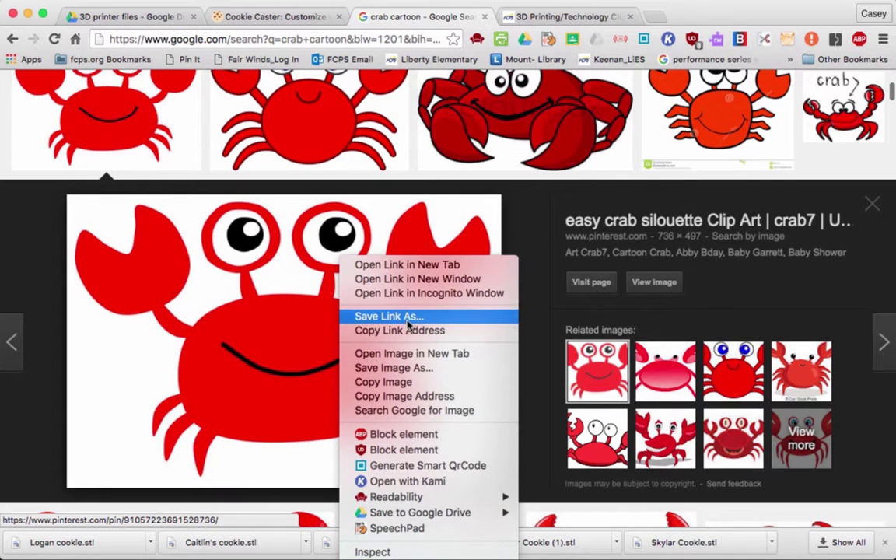
pyautogui.click(410, 368)
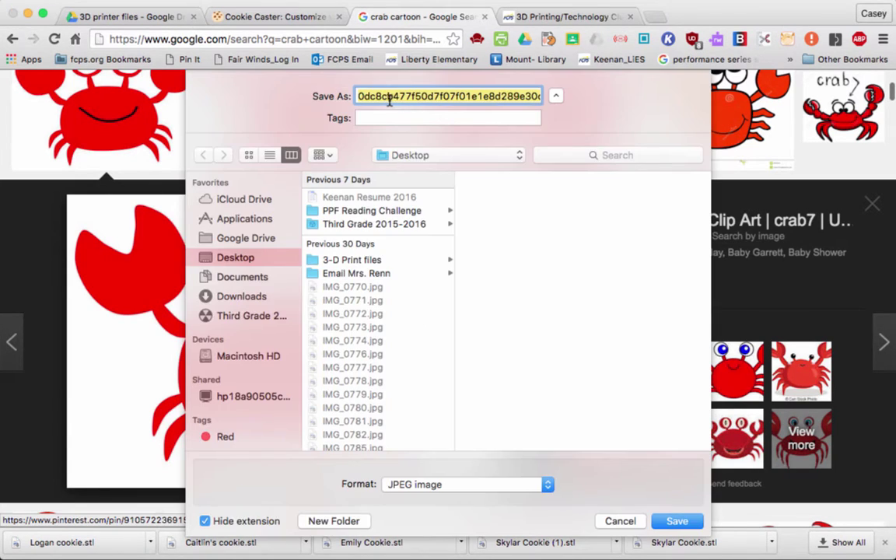
pyautogui.write('Crab')
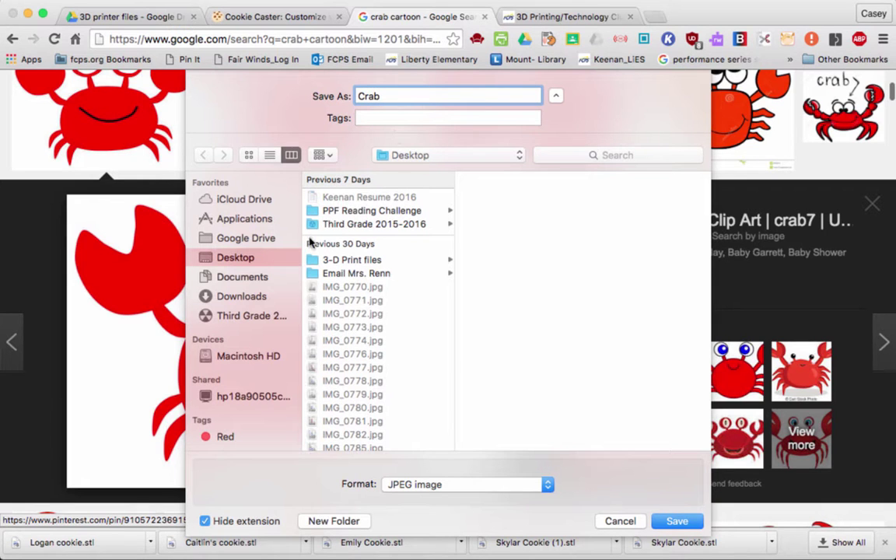
pyautogui.click(679, 521)
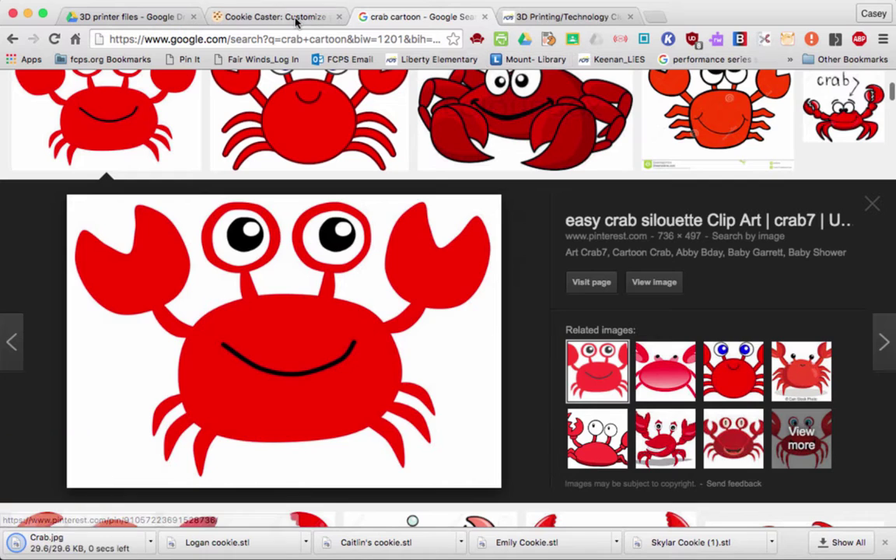
pyautogui.click(267, 17)
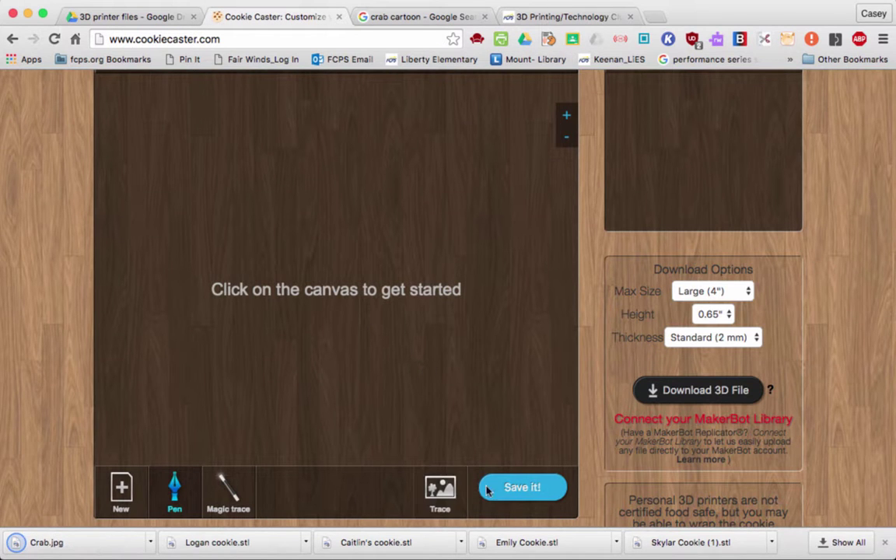
# Step: Upload Crab.jpg from the Desktop as the image to trace
pyautogui.click(441, 488)
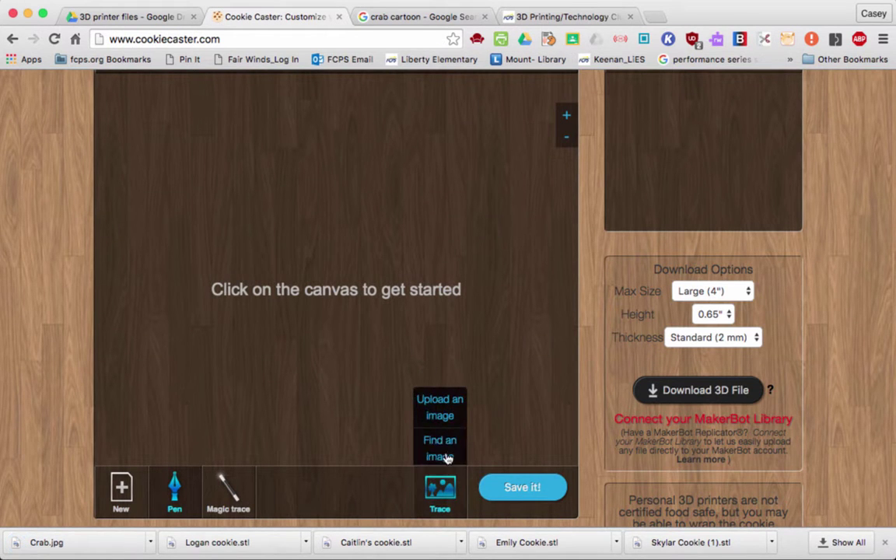
pyautogui.click(441, 406)
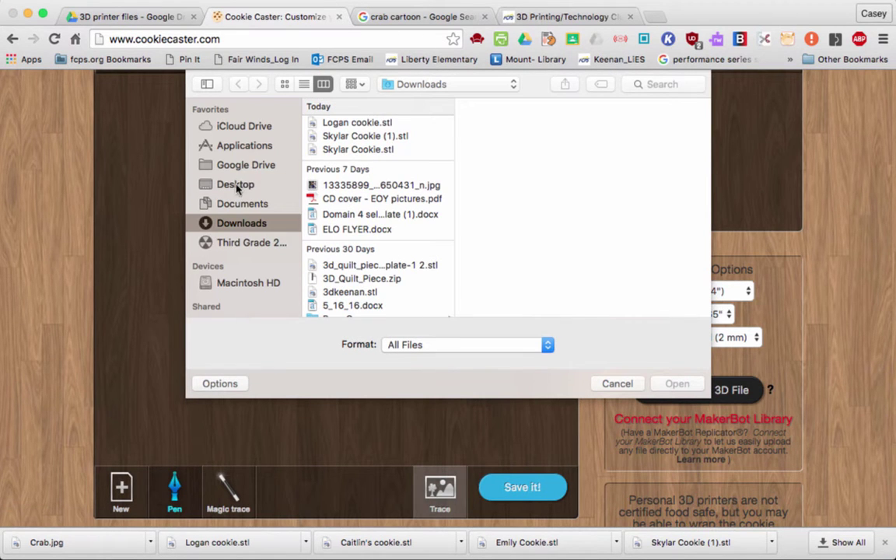
pyautogui.click(236, 185)
pyautogui.scroll(2, 335, 126)
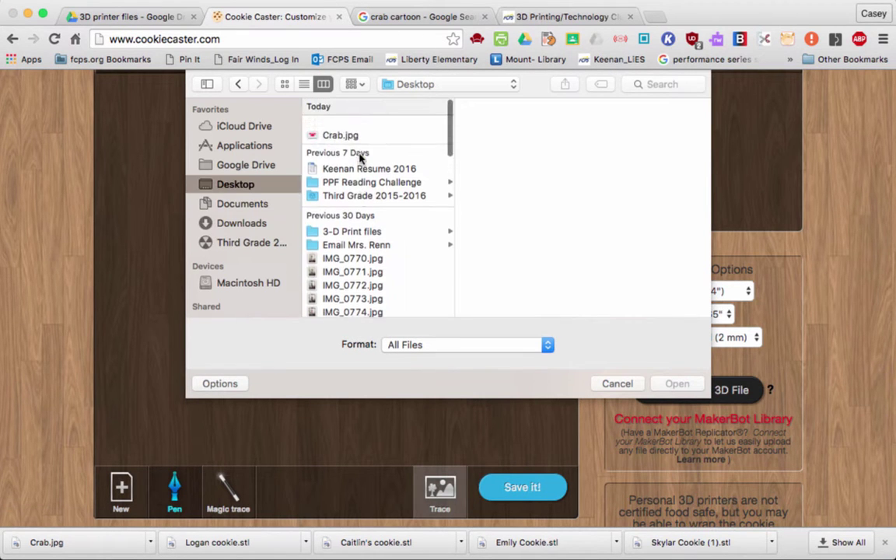
pyautogui.click(334, 125)
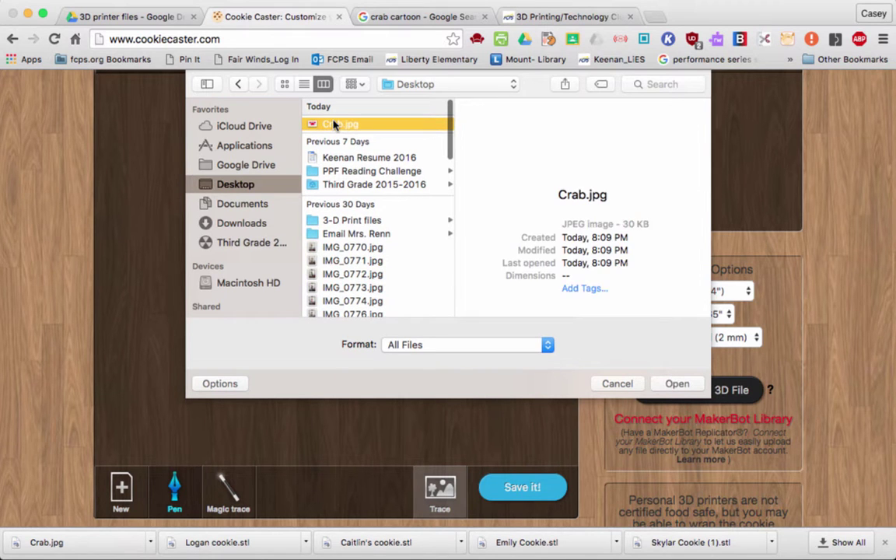
pyautogui.doubleClick(335, 124)
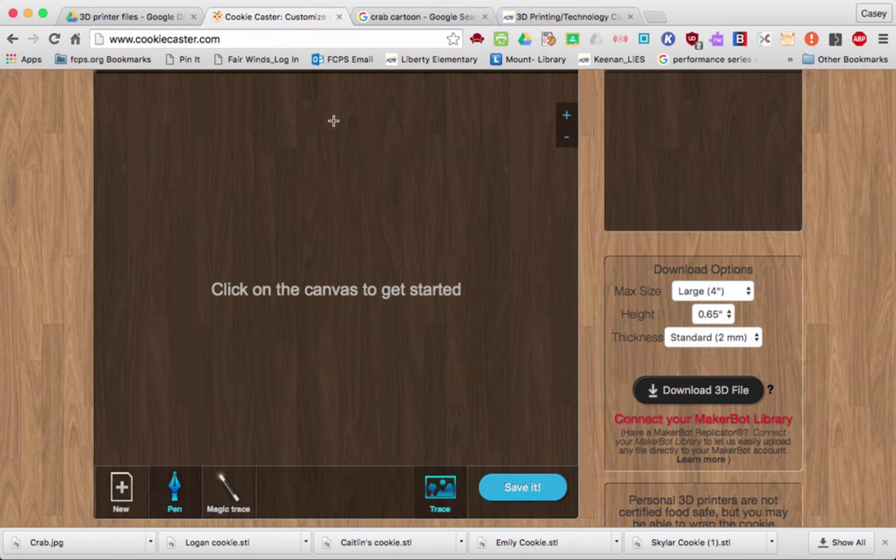
# Step: Magic-trace the crab, briefly try placing Pen points along a leg, then Magic-trace it again
pyautogui.click(227, 491)
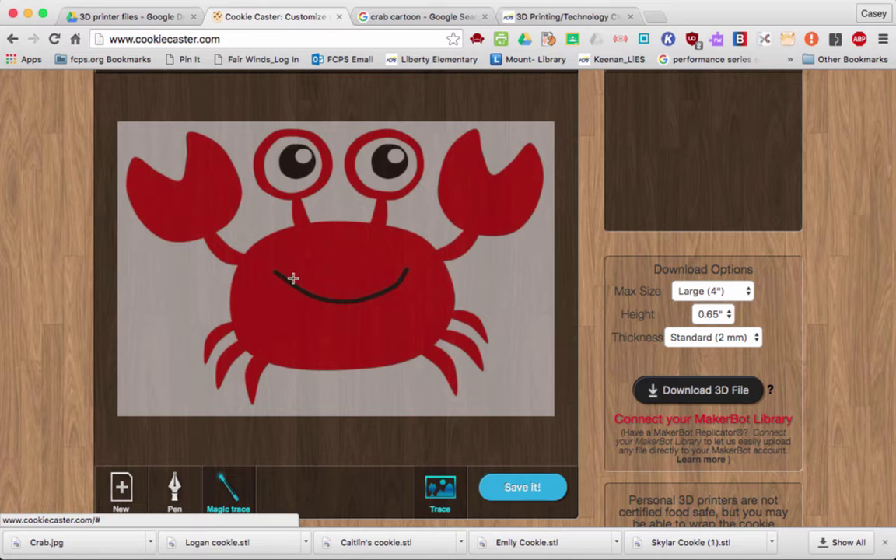
pyautogui.click(242, 288)
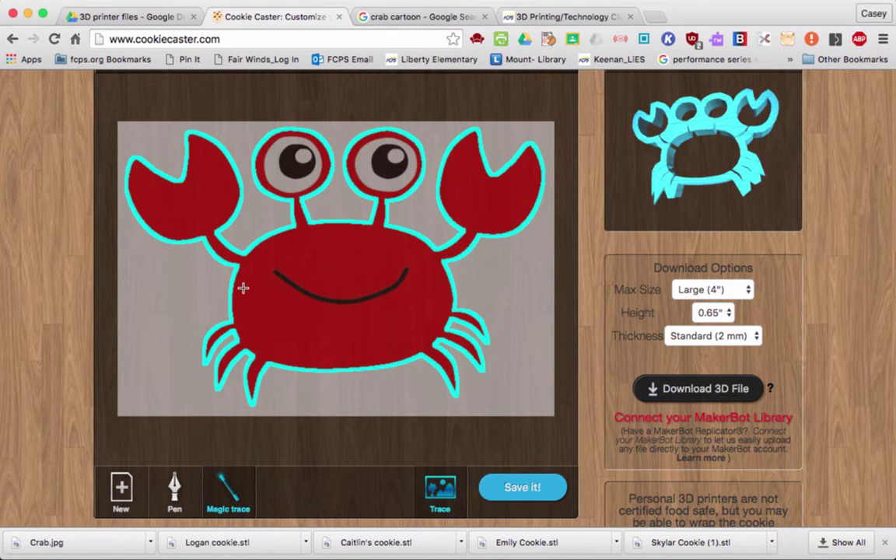
pyautogui.click(181, 487)
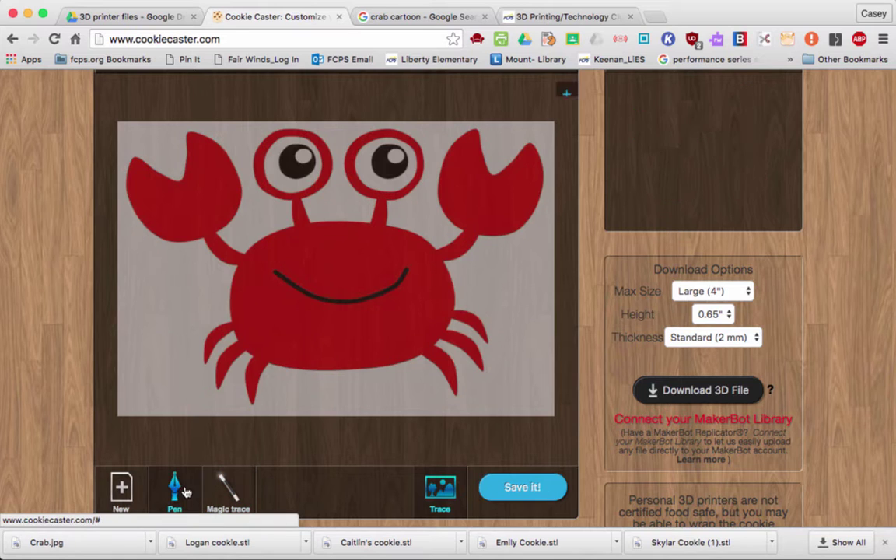
pyautogui.click(271, 366)
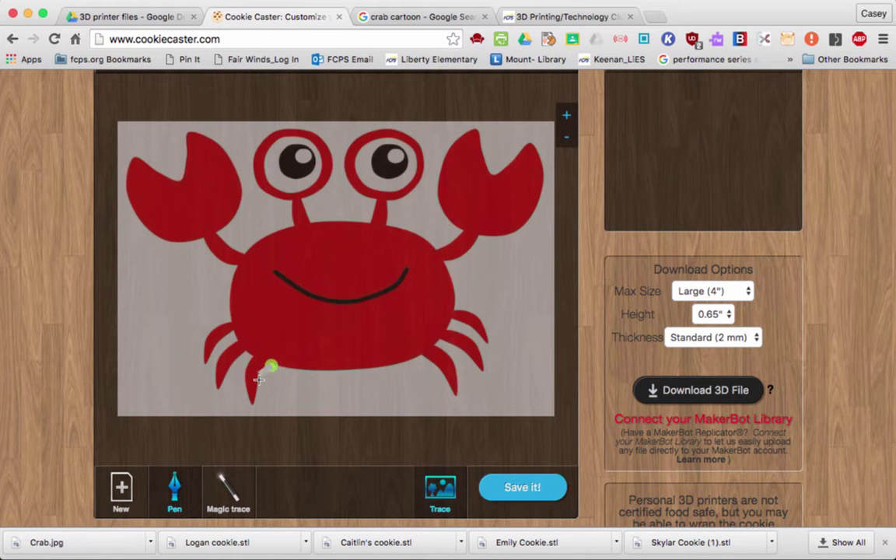
pyautogui.click(250, 401)
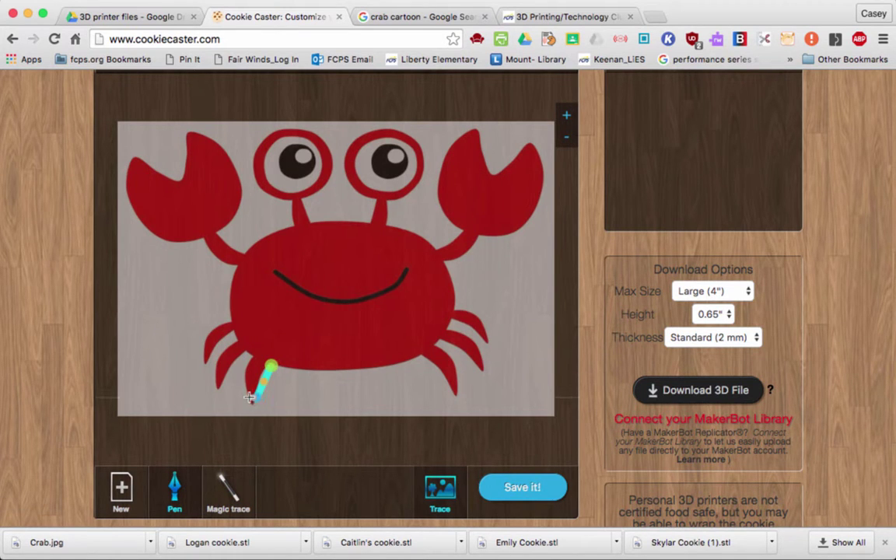
pyautogui.click(246, 352)
pyautogui.click(218, 391)
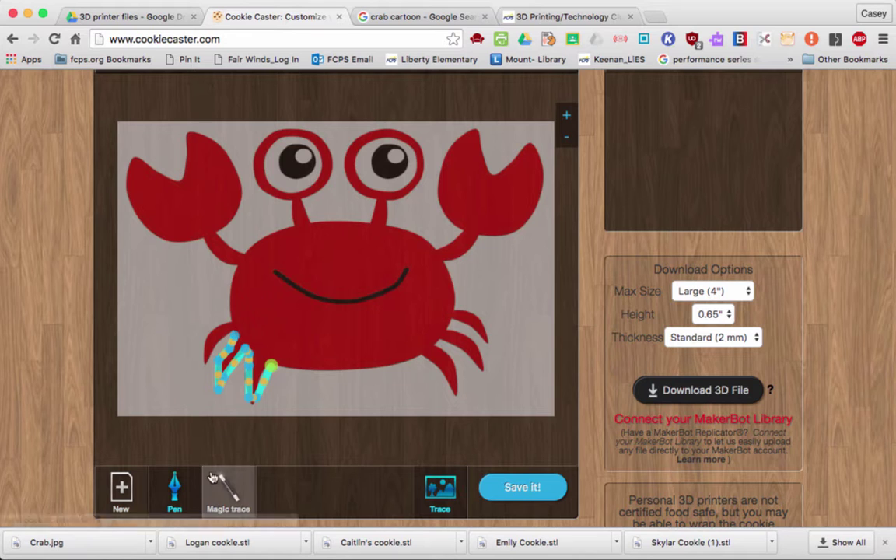
pyautogui.click(228, 488)
pyautogui.click(366, 291)
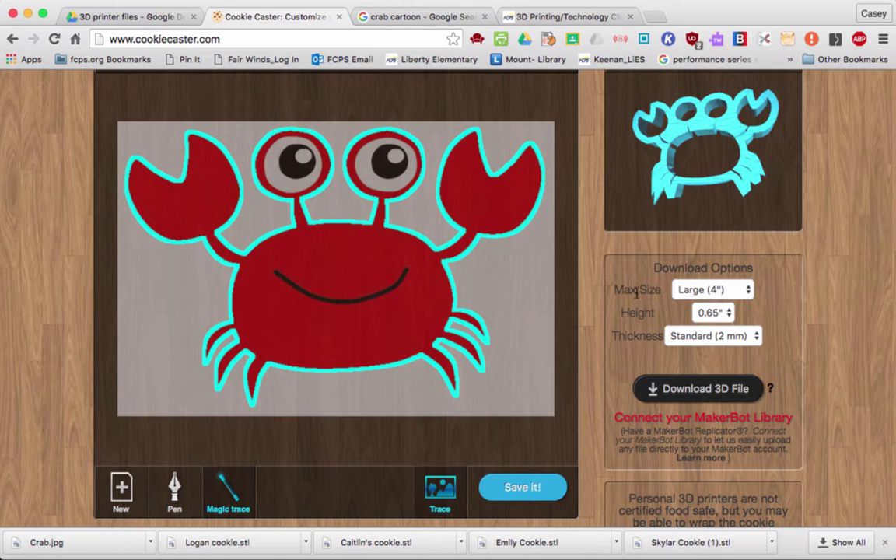
# Step: Keep Max Size at Large (4") and download the crab cutter as cookie (7).stl
pyautogui.click(713, 290)
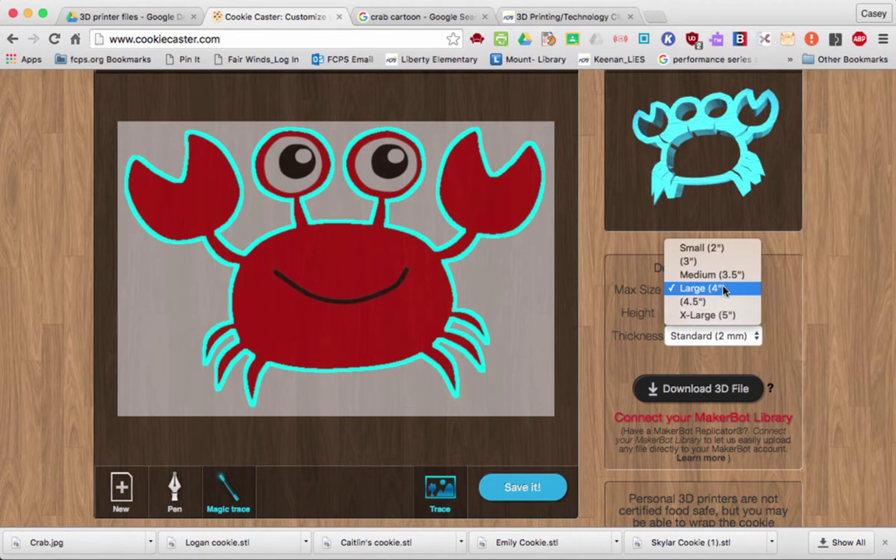
pyautogui.click(731, 287)
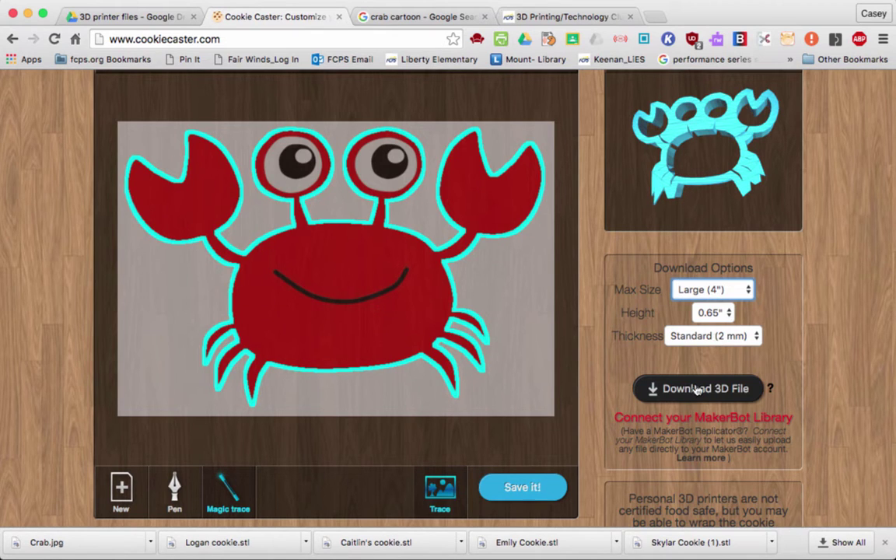
pyautogui.click(728, 395)
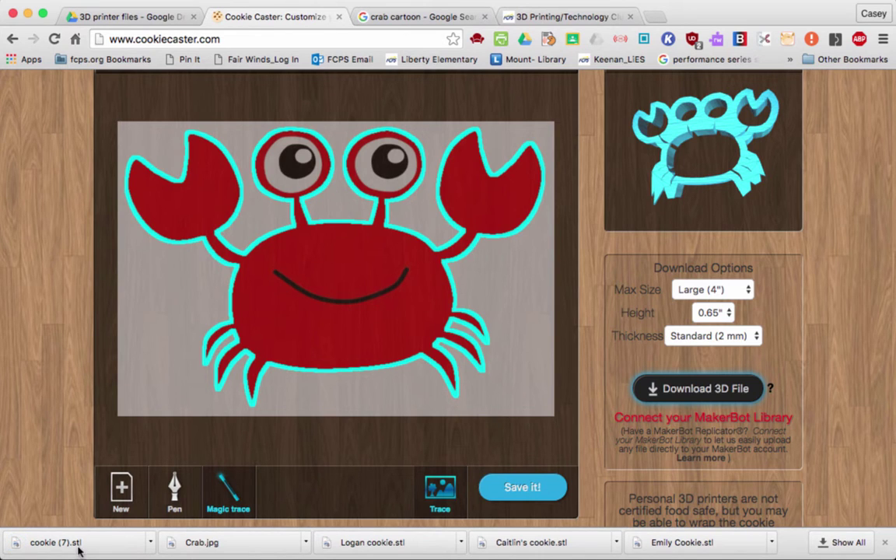
pyautogui.click(148, 17)
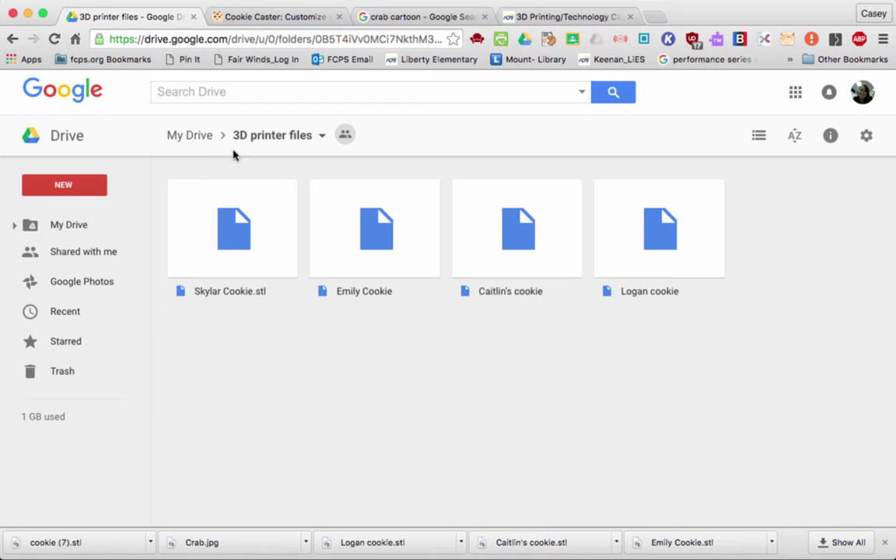
# Step: Open and then close the options menu of the 3D printer files folder in Drive
pyautogui.click(257, 140)
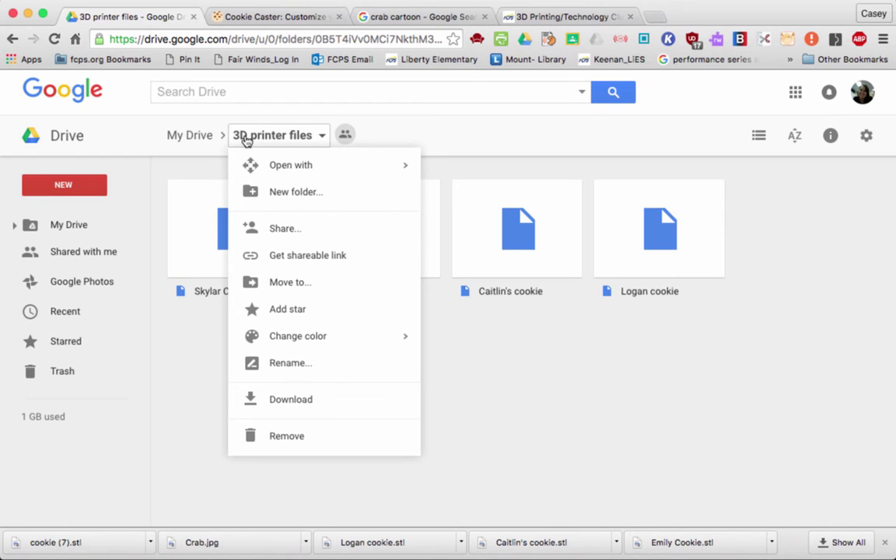
pyautogui.click(466, 156)
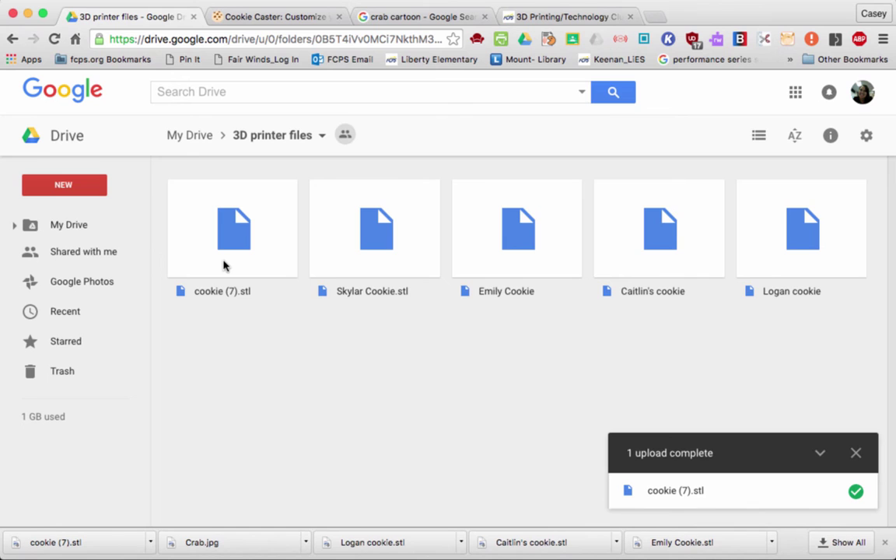
# Step: Rename the Drive file cookie (7).stl to 'Crab Cookie.stl'
pyautogui.rightClick(224, 266)
pyautogui.click(242, 351)
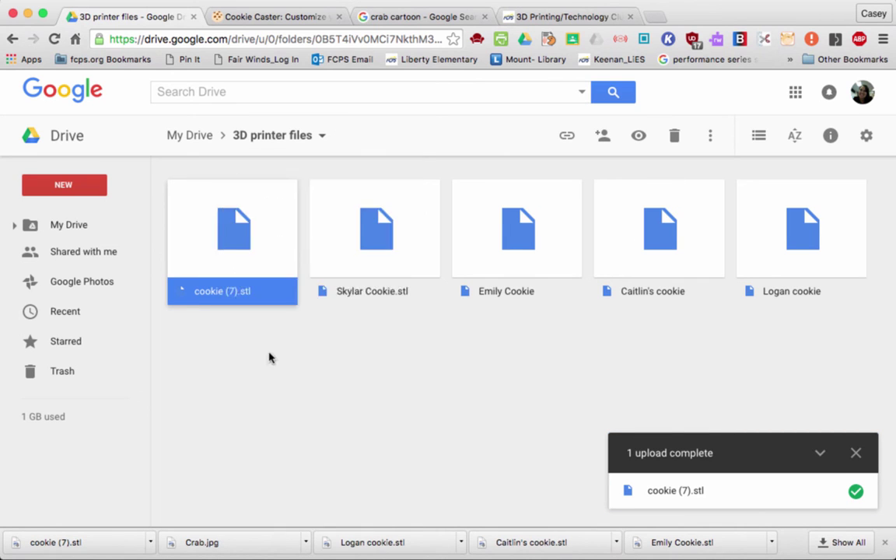
pyautogui.write('Crab ')
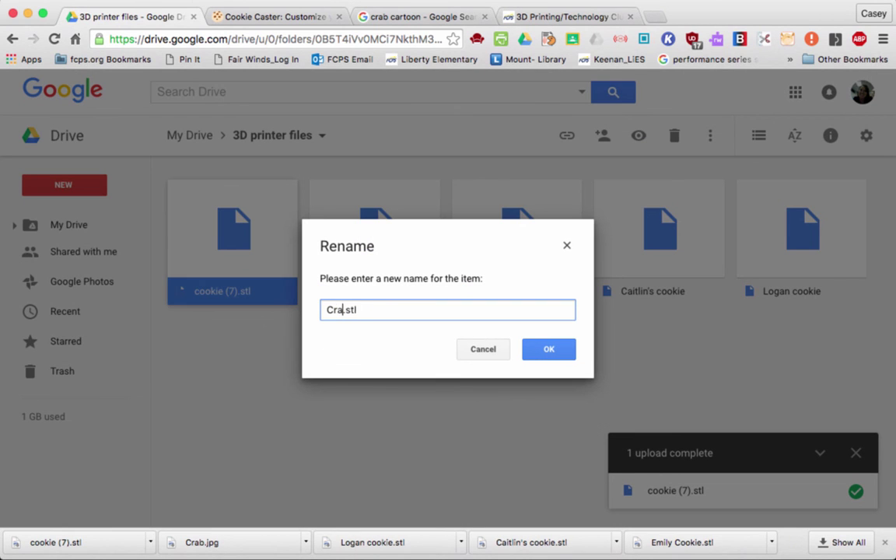
pyautogui.write('Cookie')
pyautogui.press('Return')
pyautogui.click(408, 387)
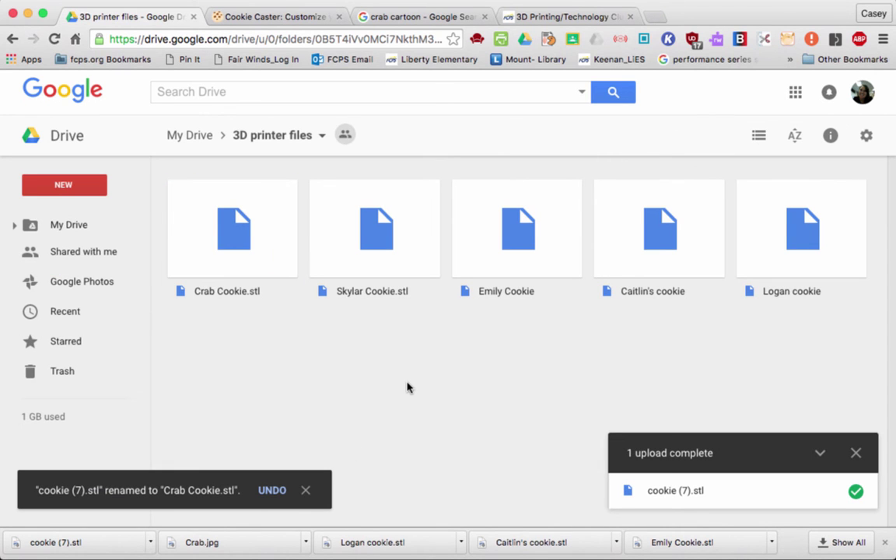